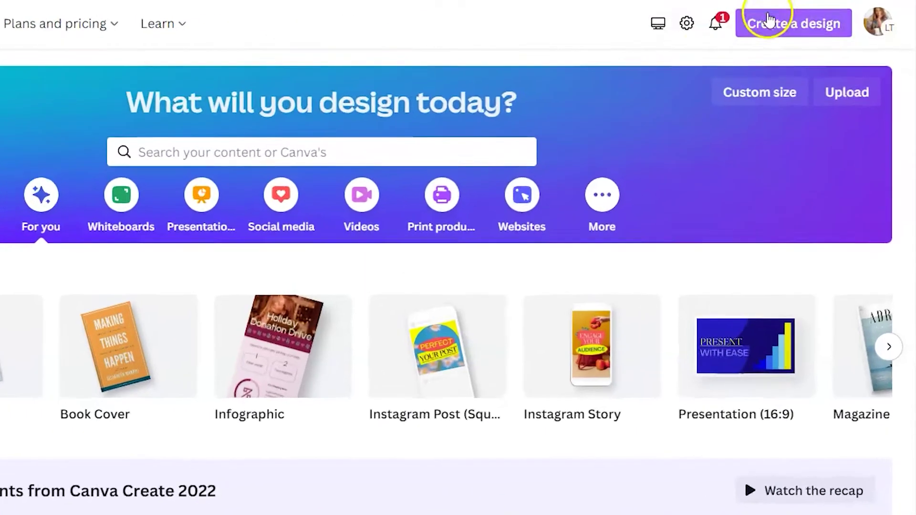
Import the Prizery .pptx file from the Desktop as a new Canva design.
left_click(857, 27)
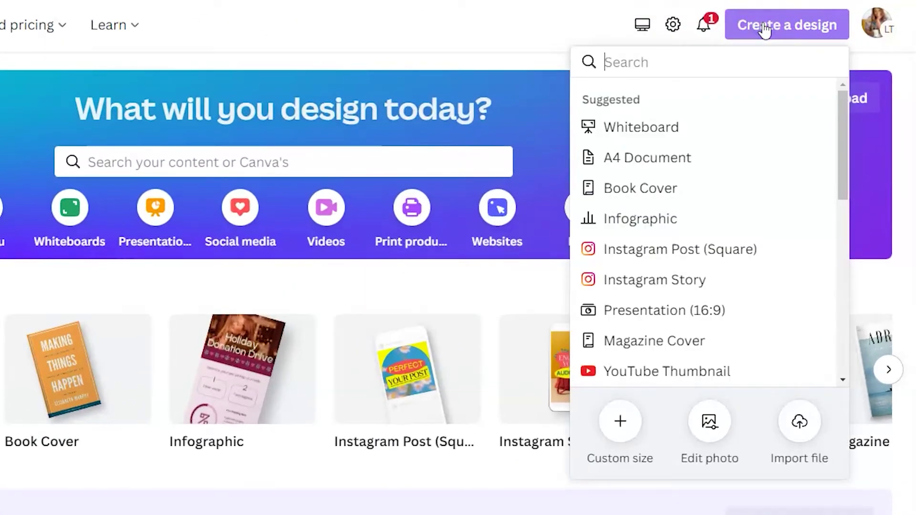
left_click(801, 416)
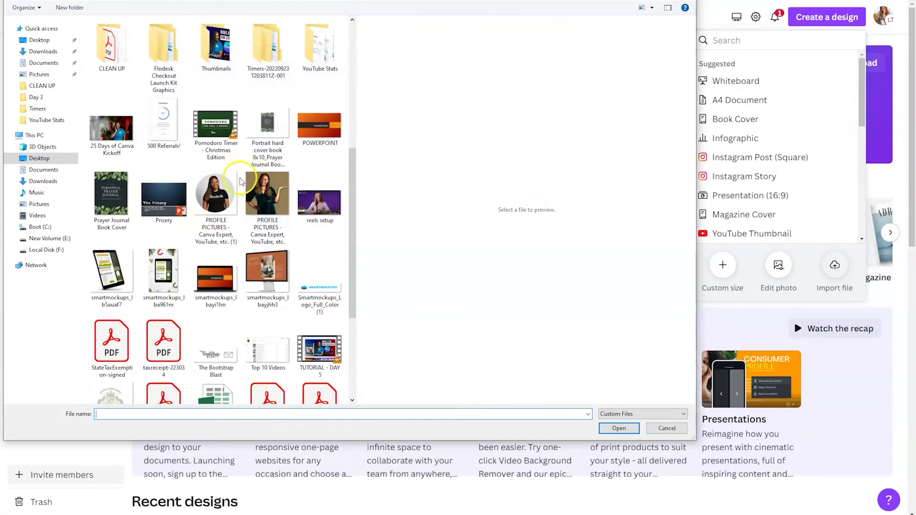
left_click(181, 201)
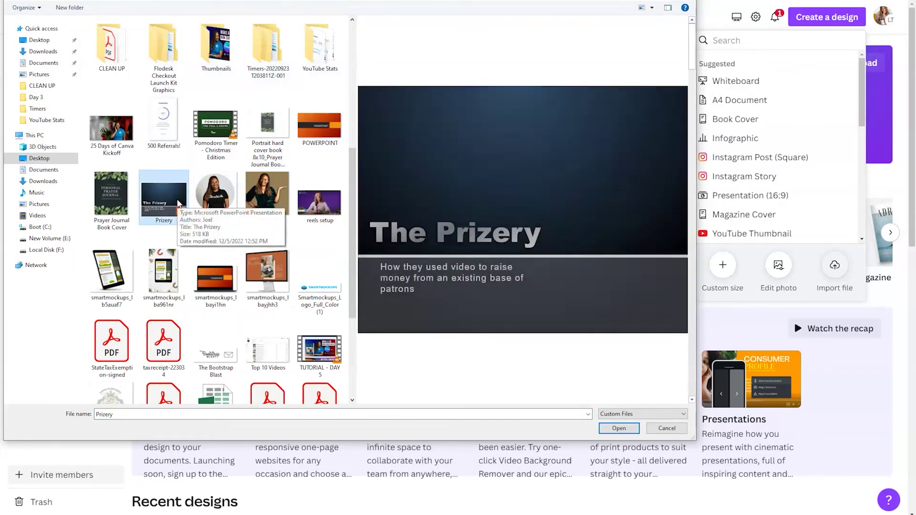
double_click(179, 203)
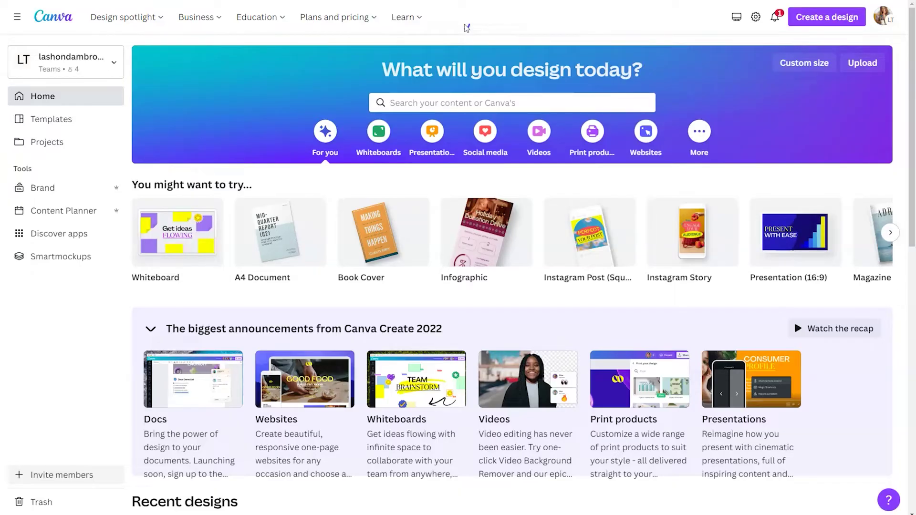
Open Prizery.pptx from Recent designs to show its eight slides in the editor.
scroll(467, 27, "down", 3)
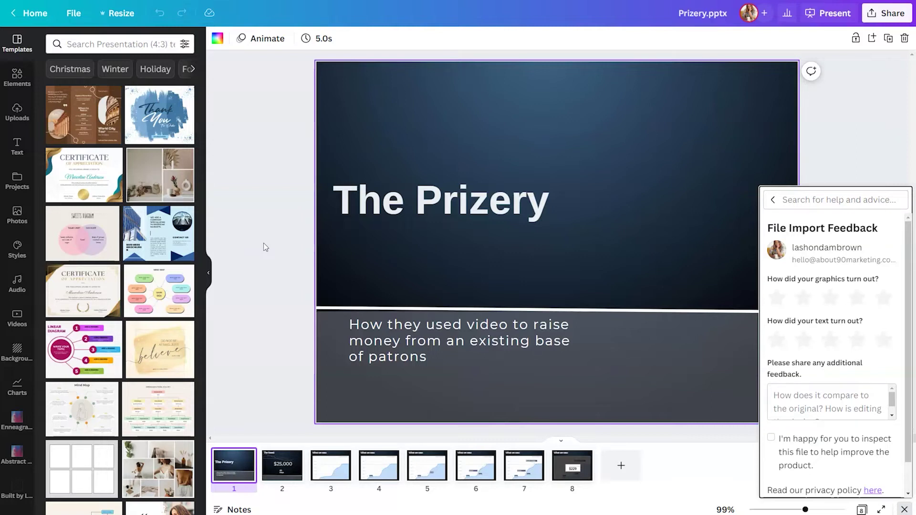
left_click(225, 264)
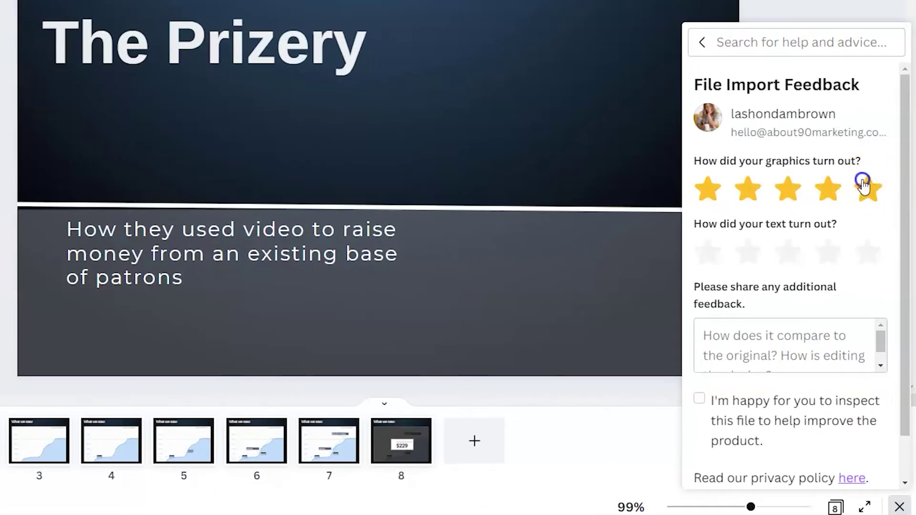
Rate the imported graphics and text five stars each and allow the file to be inspected.
left_click(872, 223)
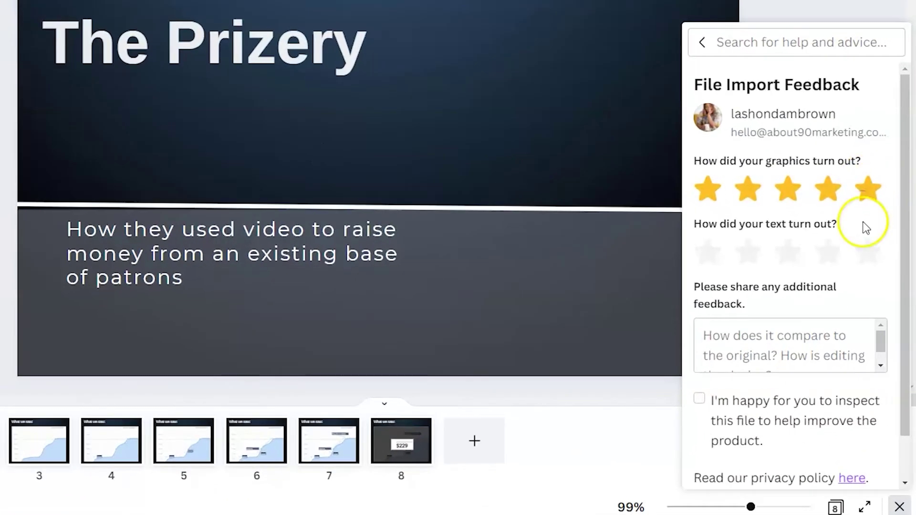
left_click(873, 279)
left_click(706, 401)
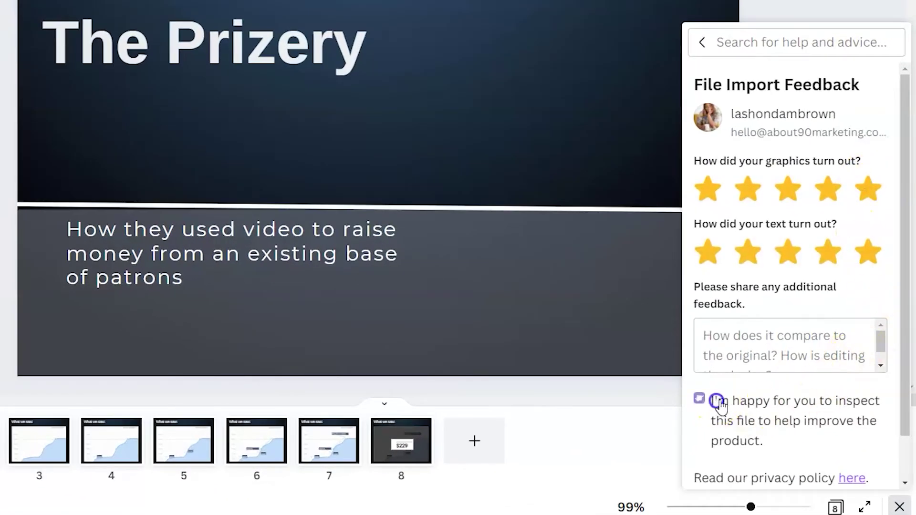
scroll(779, 401, "down", 1)
scroll(763, 418, "up", 1)
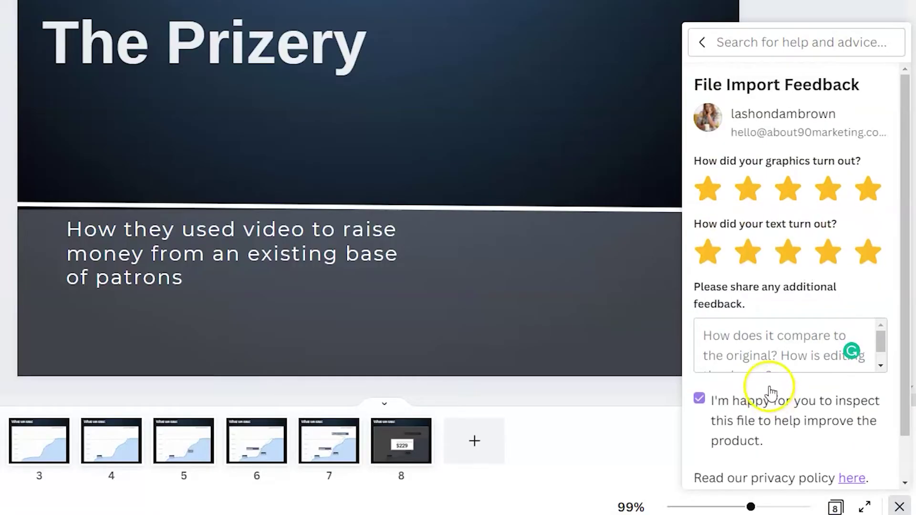
Submit the feedback comment 'It was awesome!' and close the help panel.
left_click(777, 354)
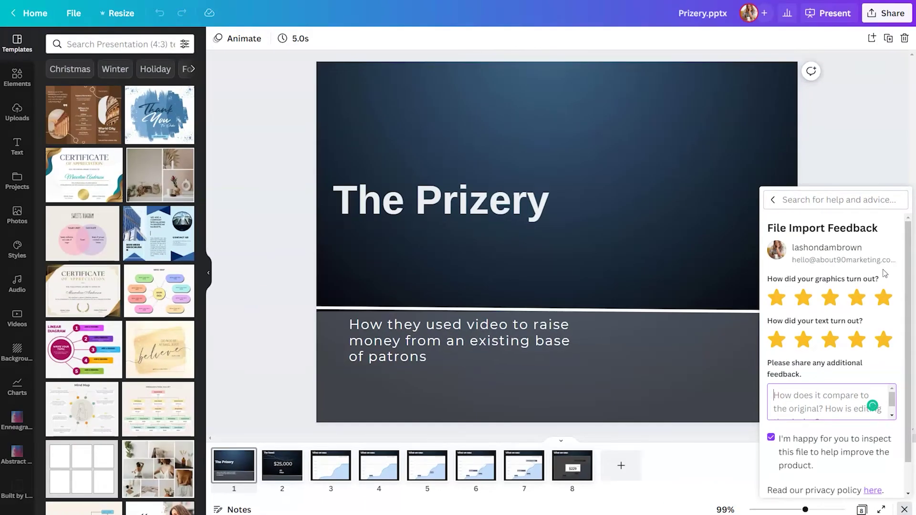
scroll(877, 286, "down", 1)
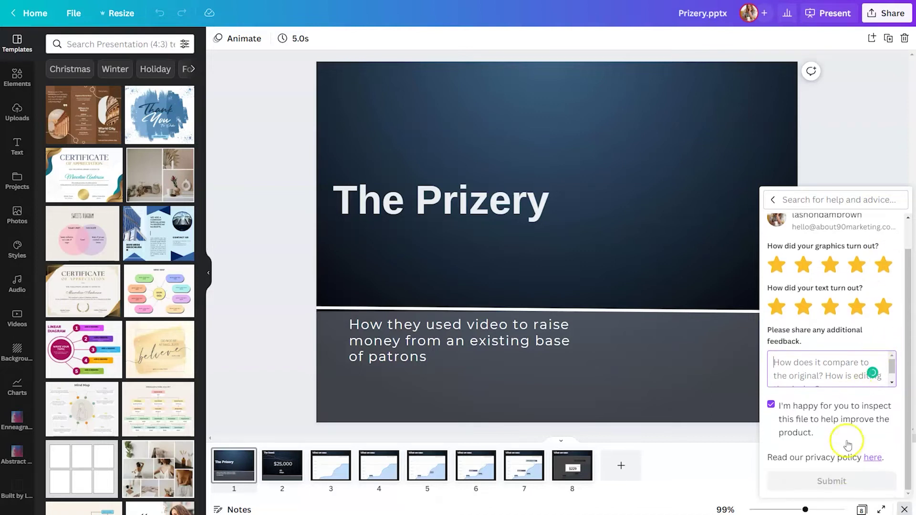
left_click(836, 489)
left_click(825, 375)
type("It was a")
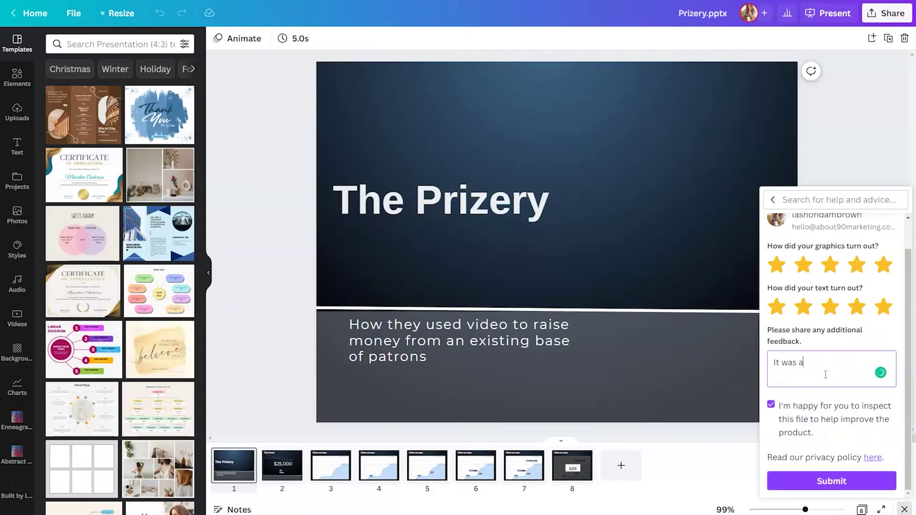
type("wesome!")
left_click(824, 480)
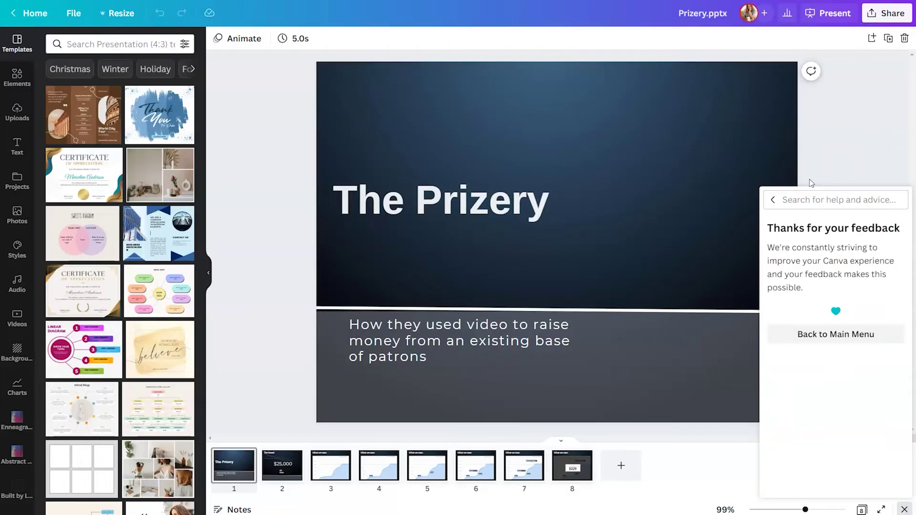
left_click(840, 339)
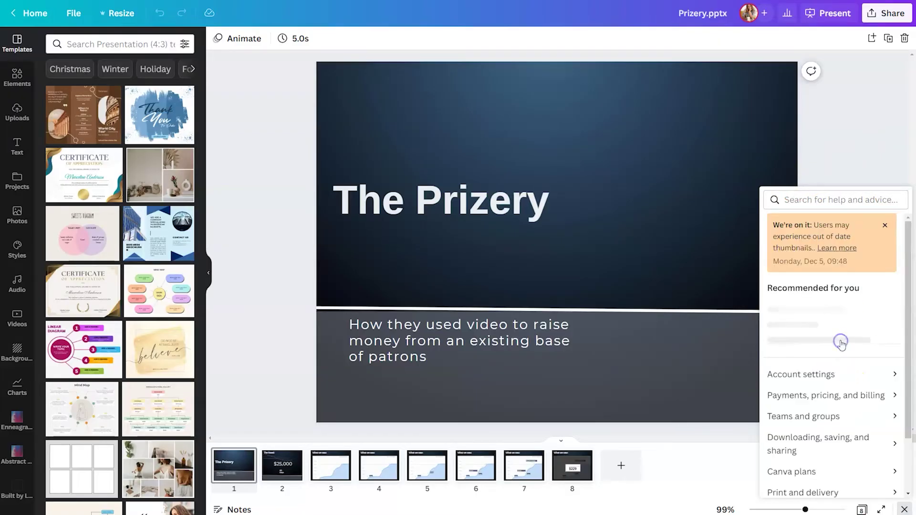
left_click(842, 175)
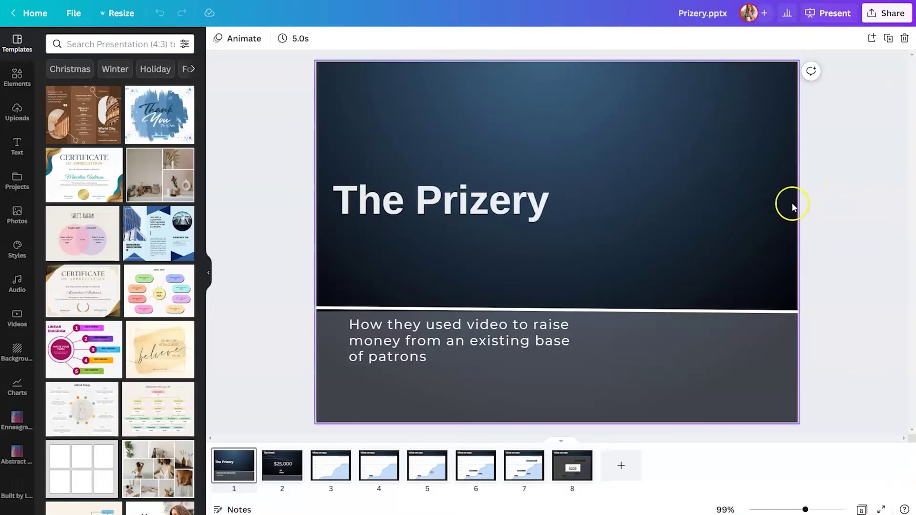
Set the title 'The Prizery' in Back to Black Demo Regular and narrow its text box.
left_click(544, 212)
left_click(542, 212)
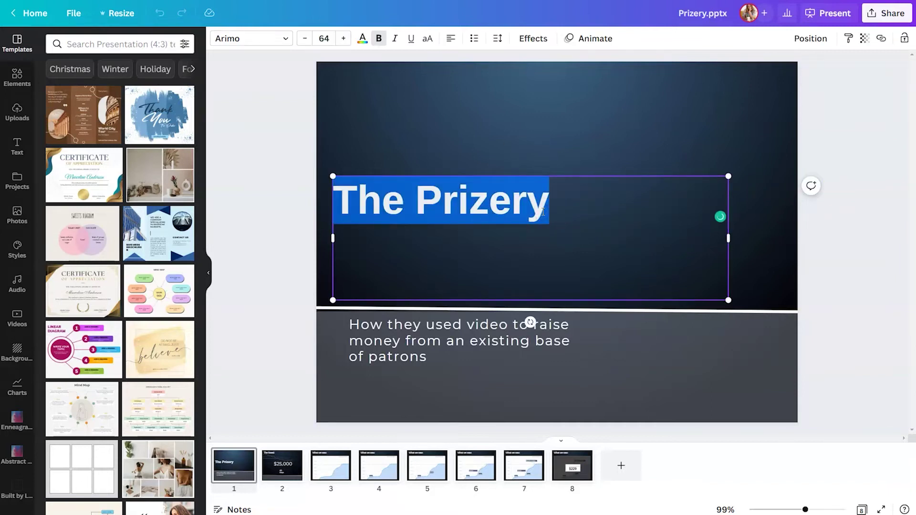
left_click(284, 41)
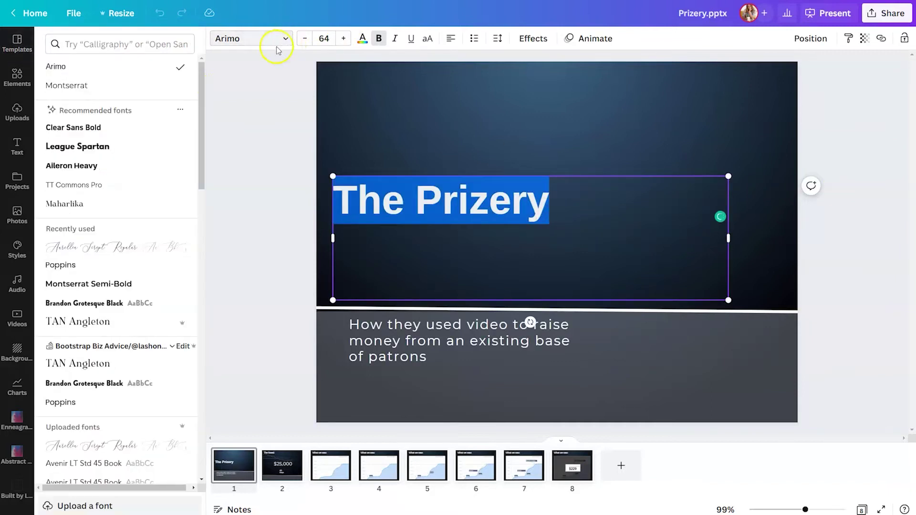
scroll(106, 216, "down", 6)
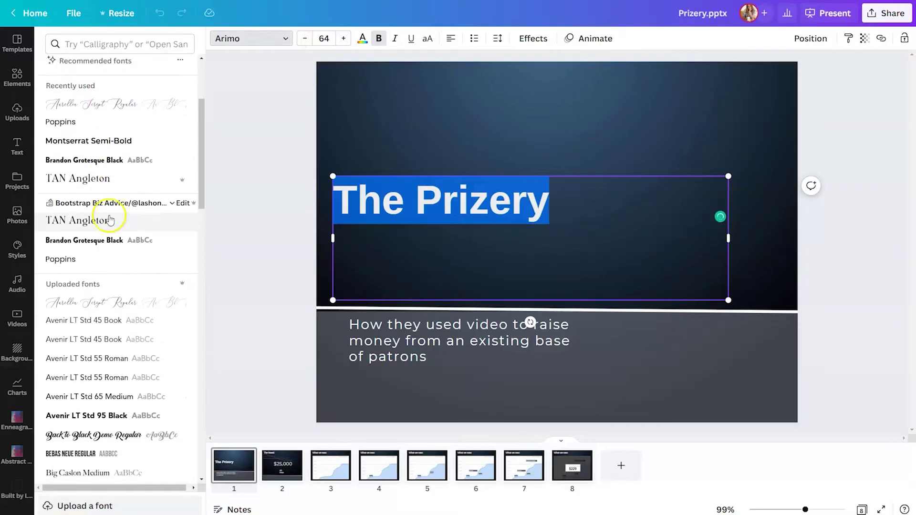
left_click(117, 290)
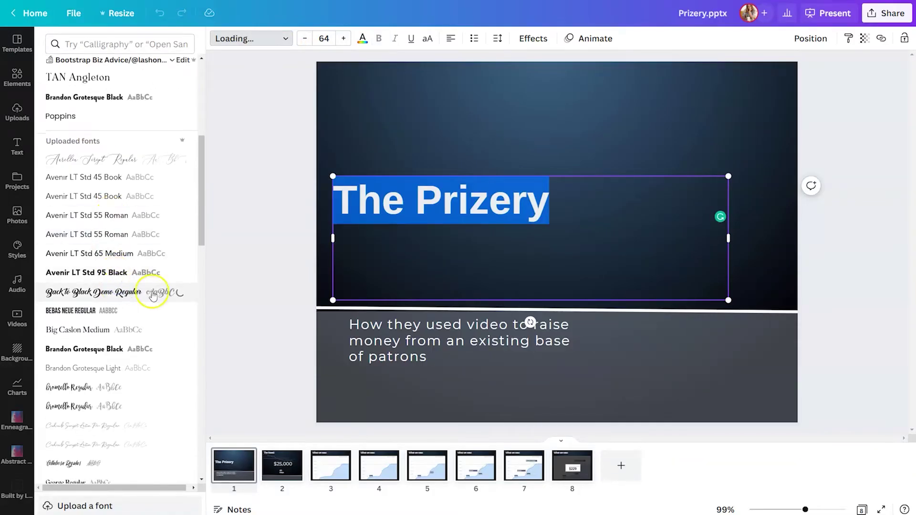
left_click_drag(731, 193, 782, 118)
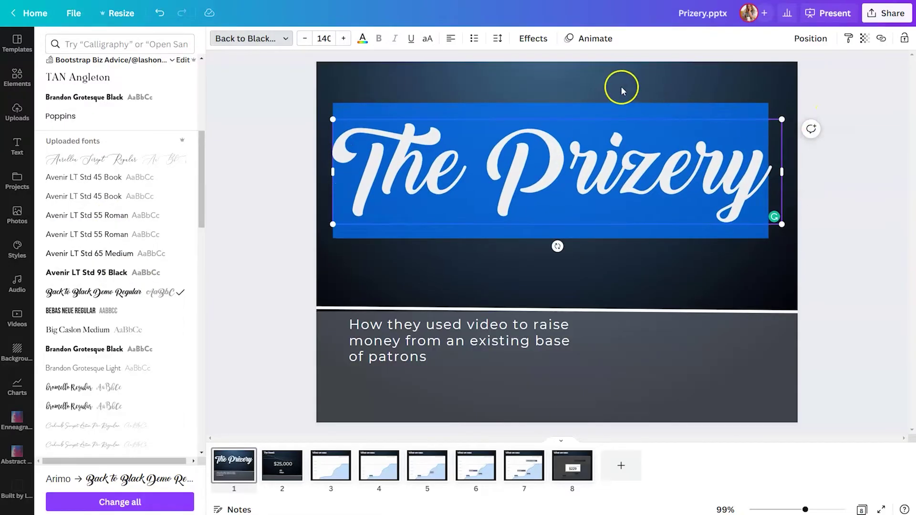
left_click(527, 45)
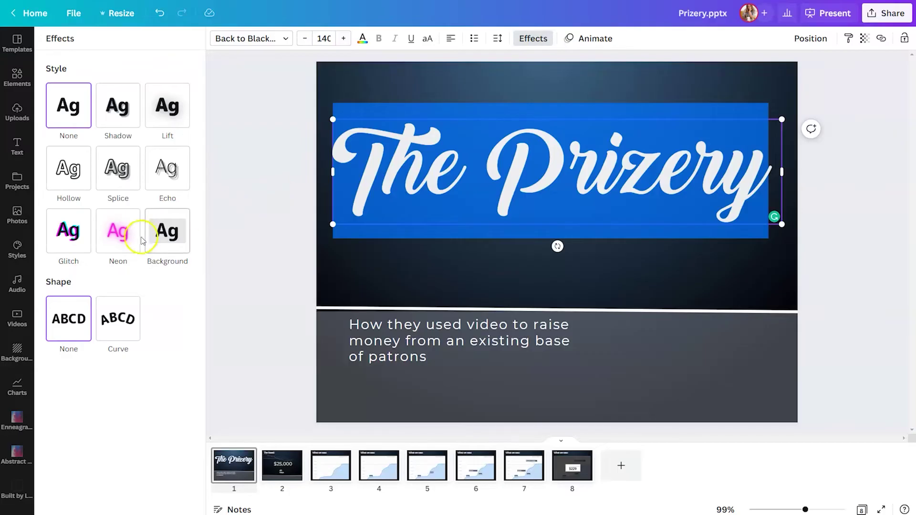
Apply the Neon text effect to 'The Prizery', leaving the title unanimated.
left_click(122, 243)
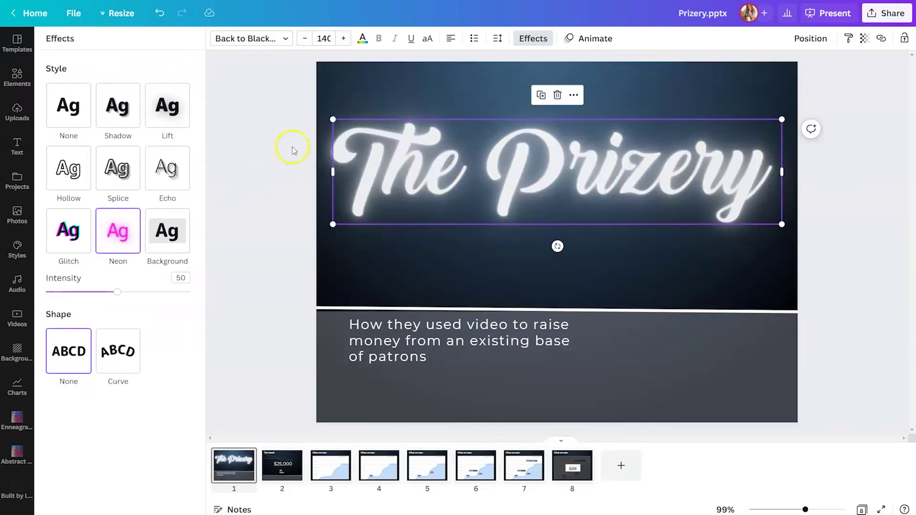
left_click(589, 39)
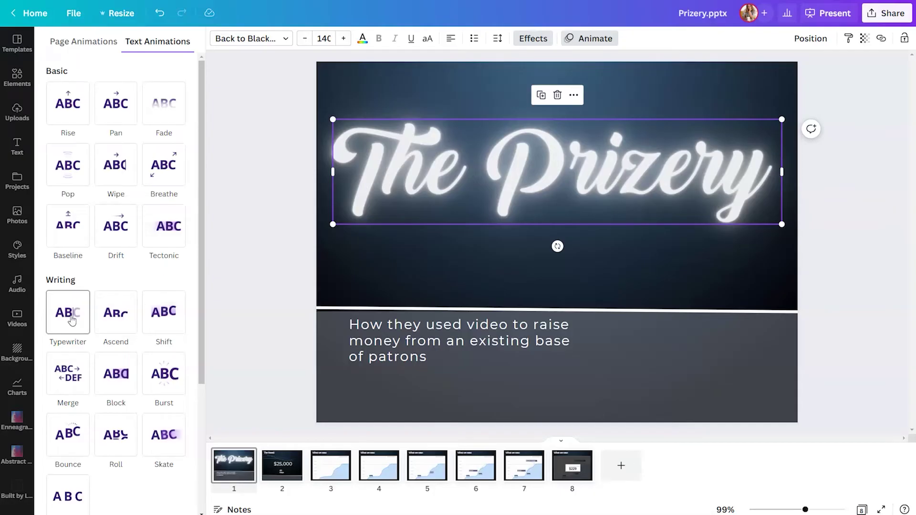
left_click(239, 207)
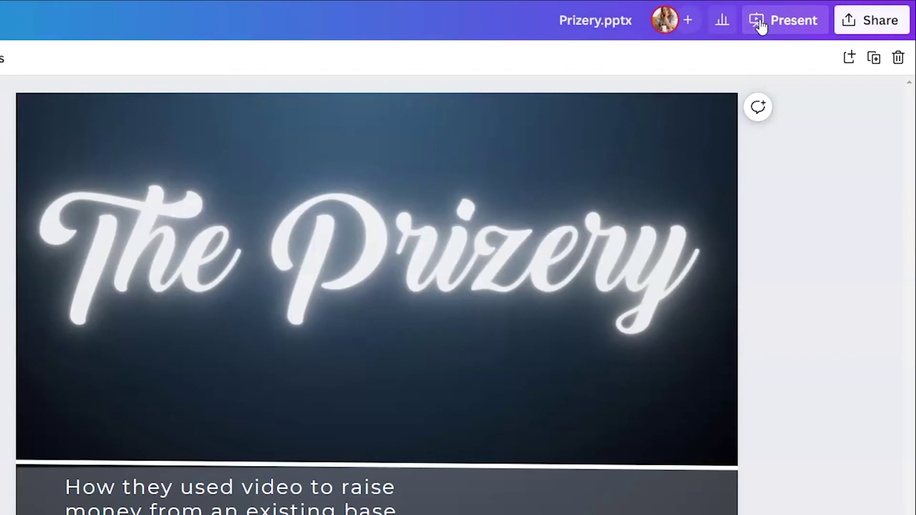
left_click(886, 23)
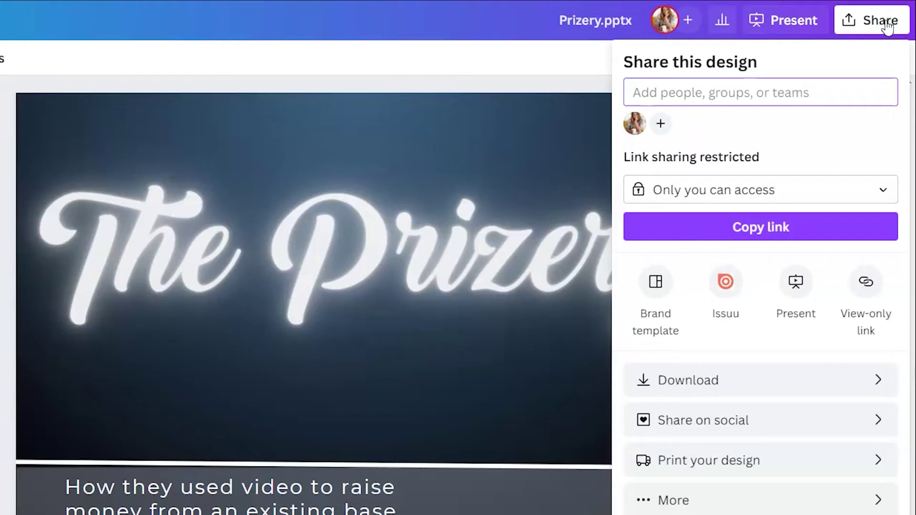
left_click(823, 379)
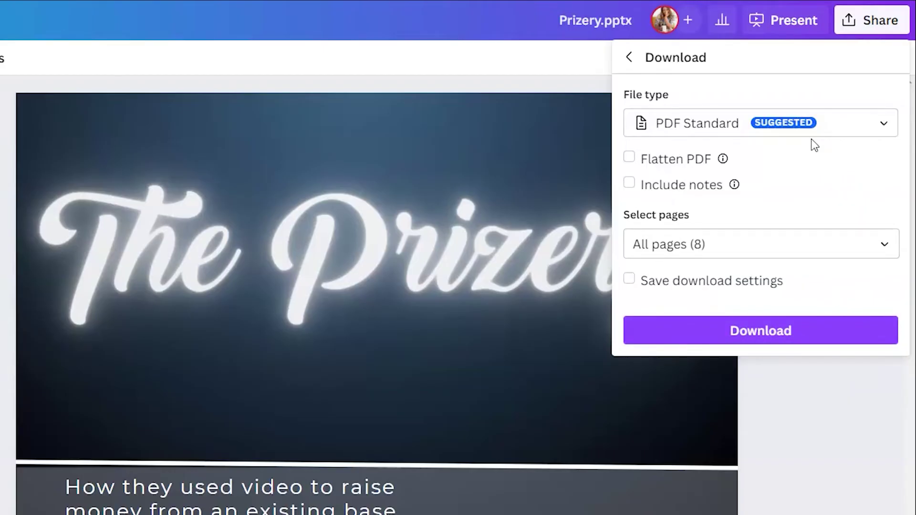
left_click(630, 59)
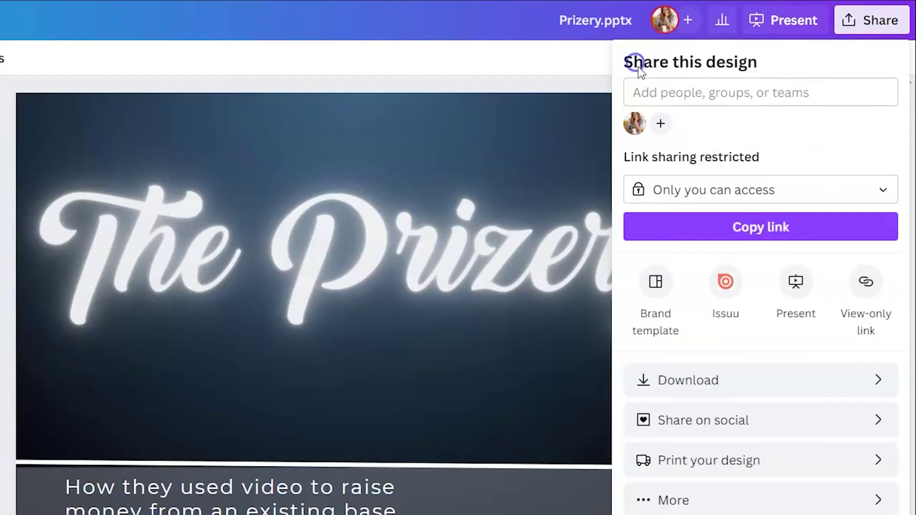
left_click(742, 499)
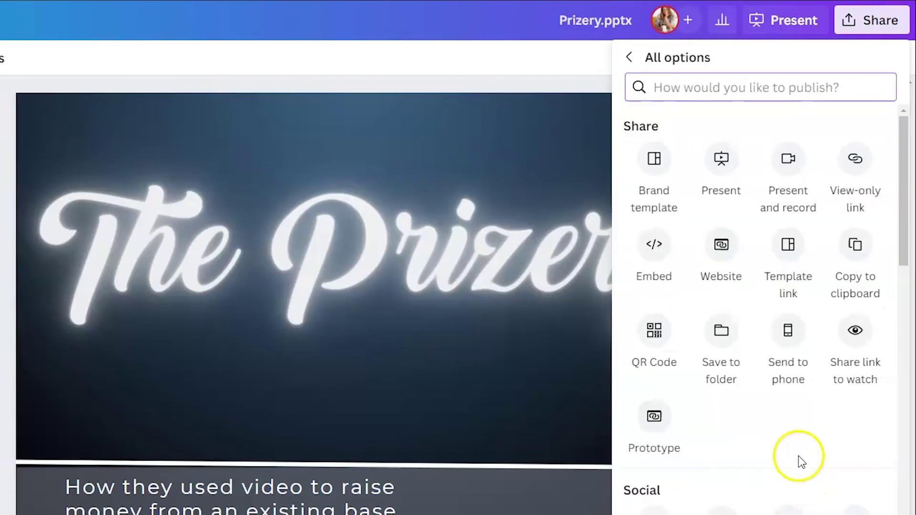
scroll(785, 395, "down", 6)
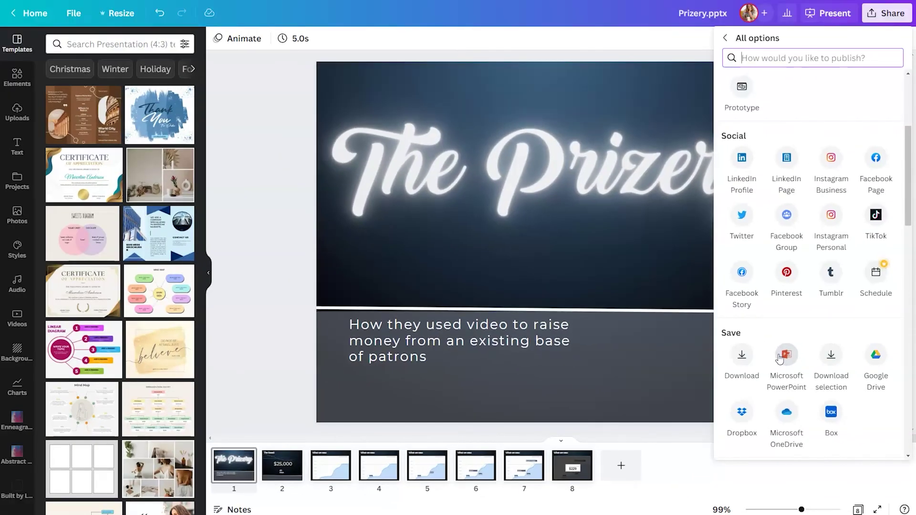
key("Escape")
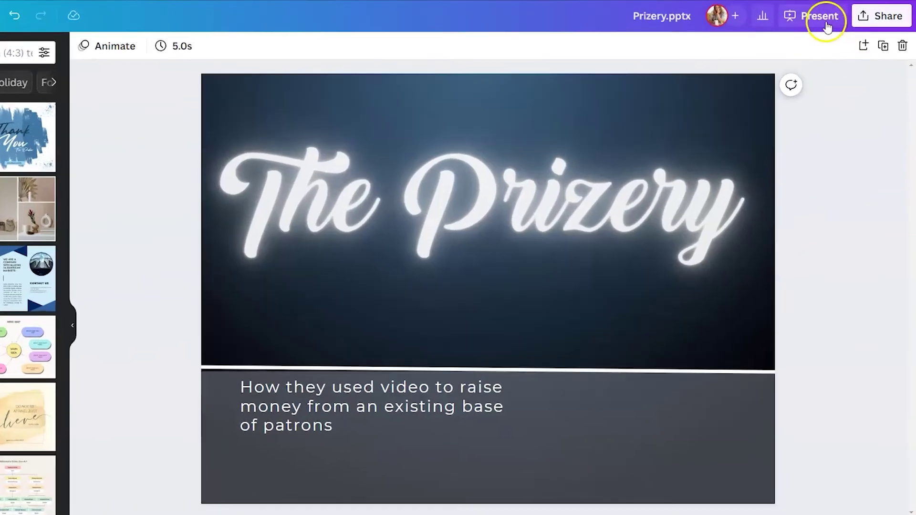
Present the deck full screen as a Standard slideshow through 'What we saw:', then exit.
left_click(840, 18)
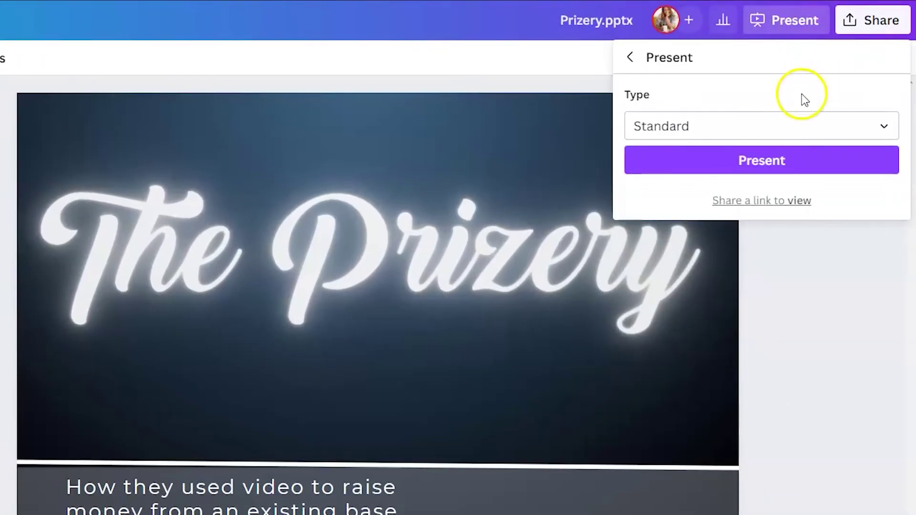
left_click(802, 137)
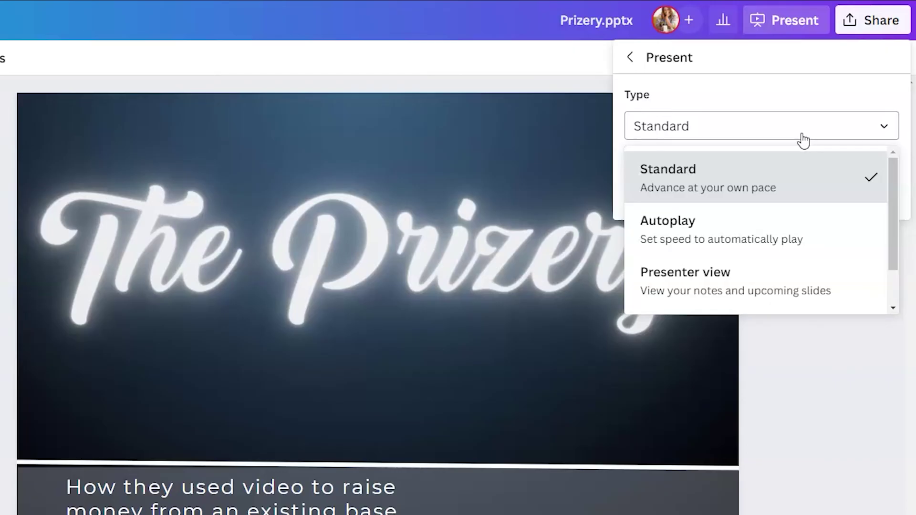
left_click(785, 169)
left_click(695, 171)
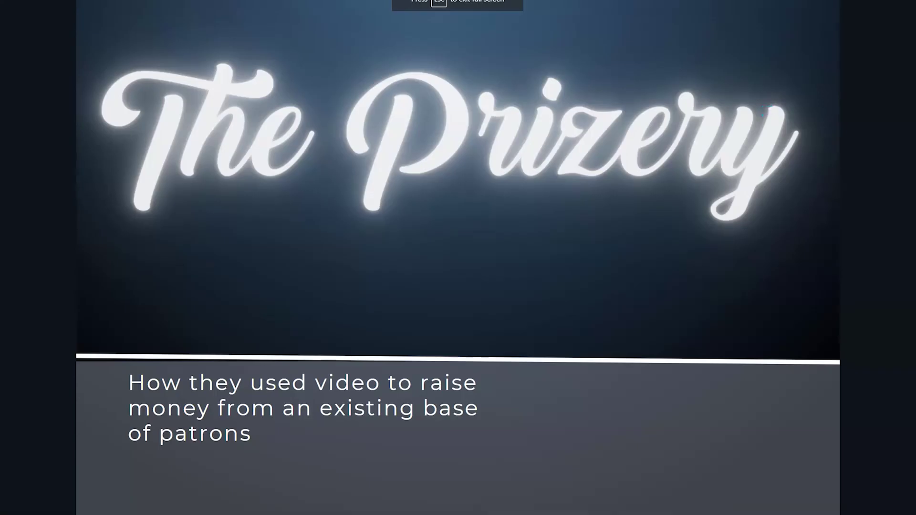
key("Right")
key("Right")
key("Right")
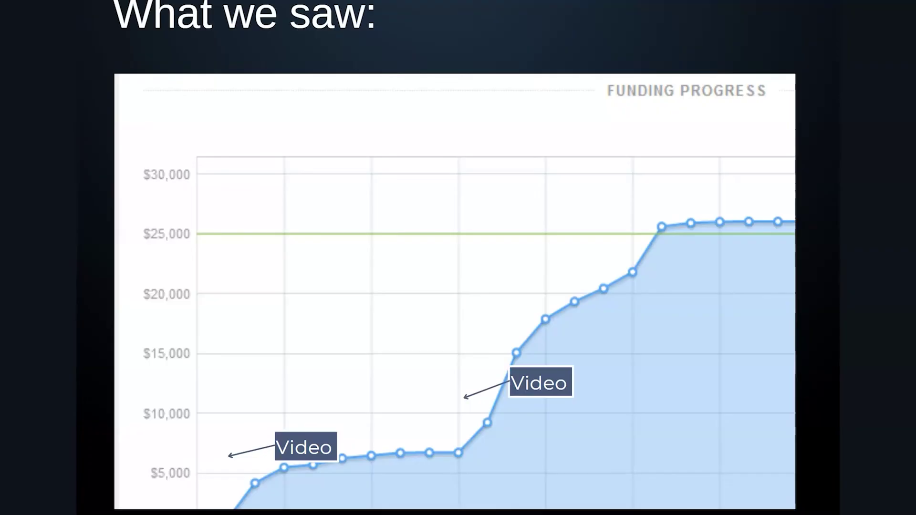
key("Escape")
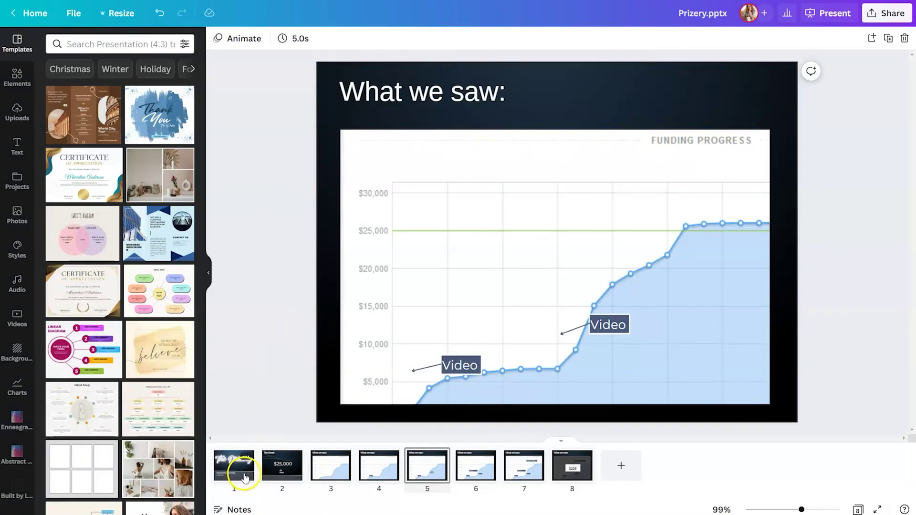
Choose the Corporate combination animation on slide 1 and apply it to all pages.
left_click(245, 477)
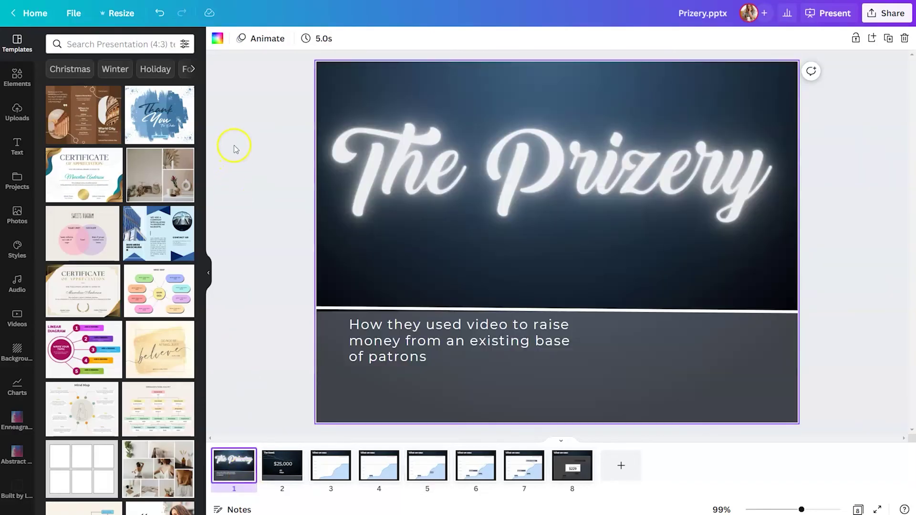
left_click(256, 42)
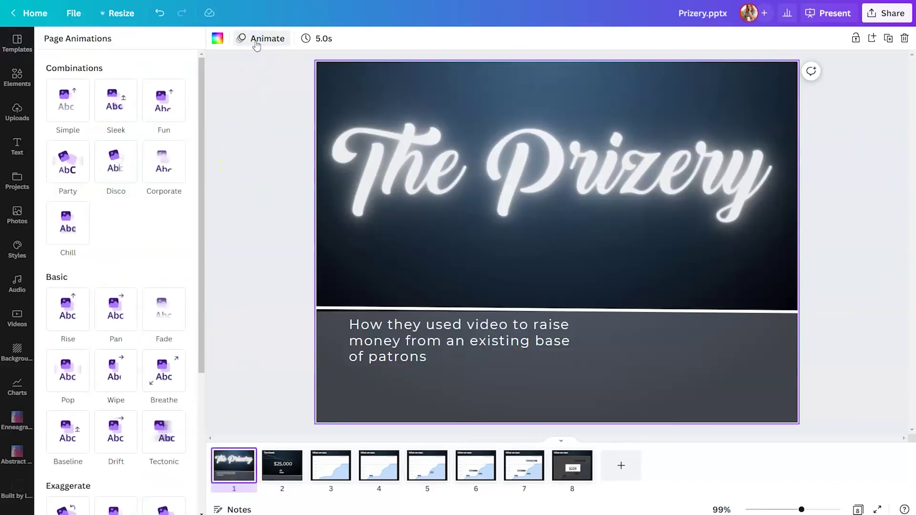
left_click(175, 181)
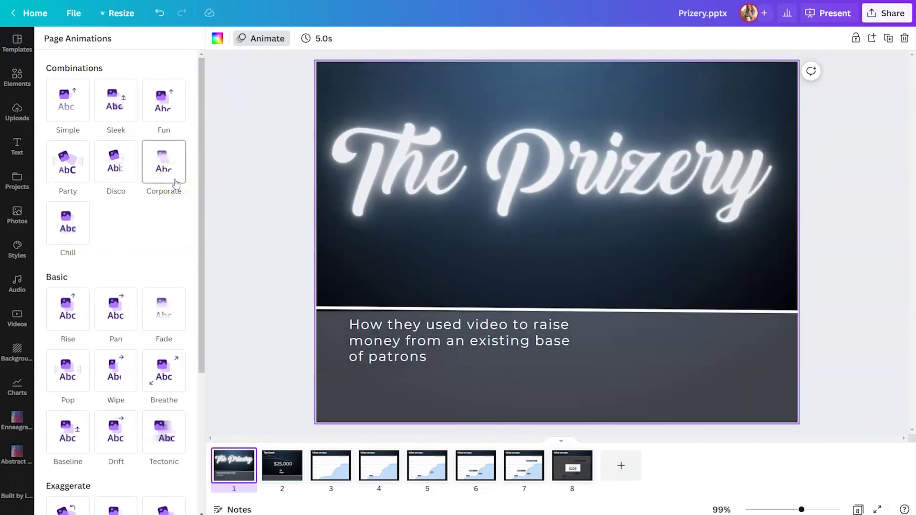
left_click(177, 182)
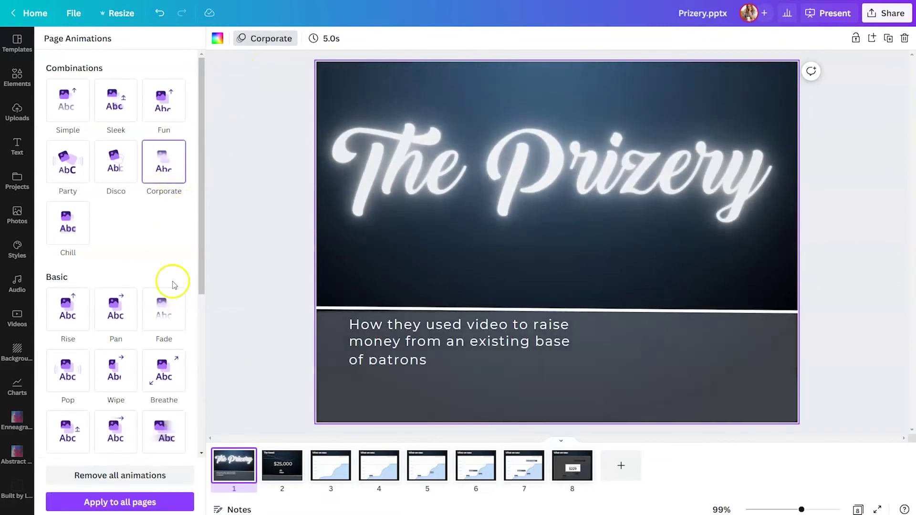
left_click(149, 502)
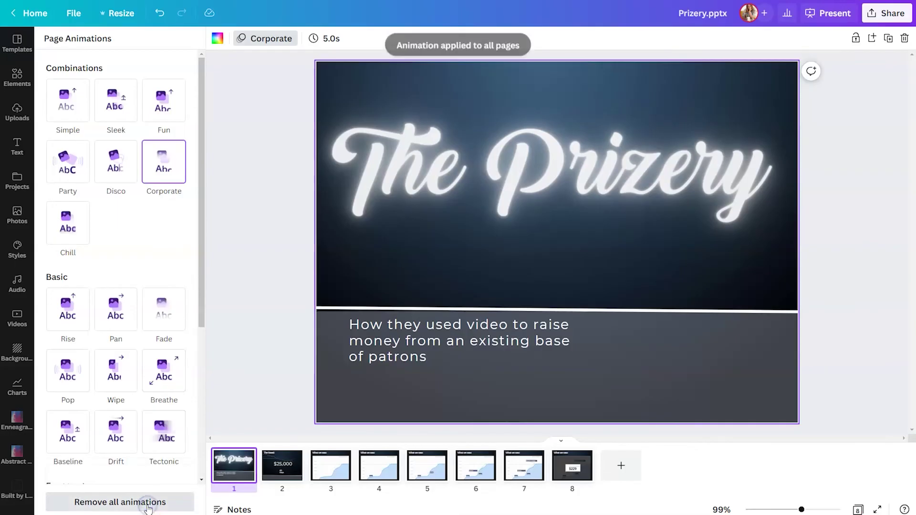